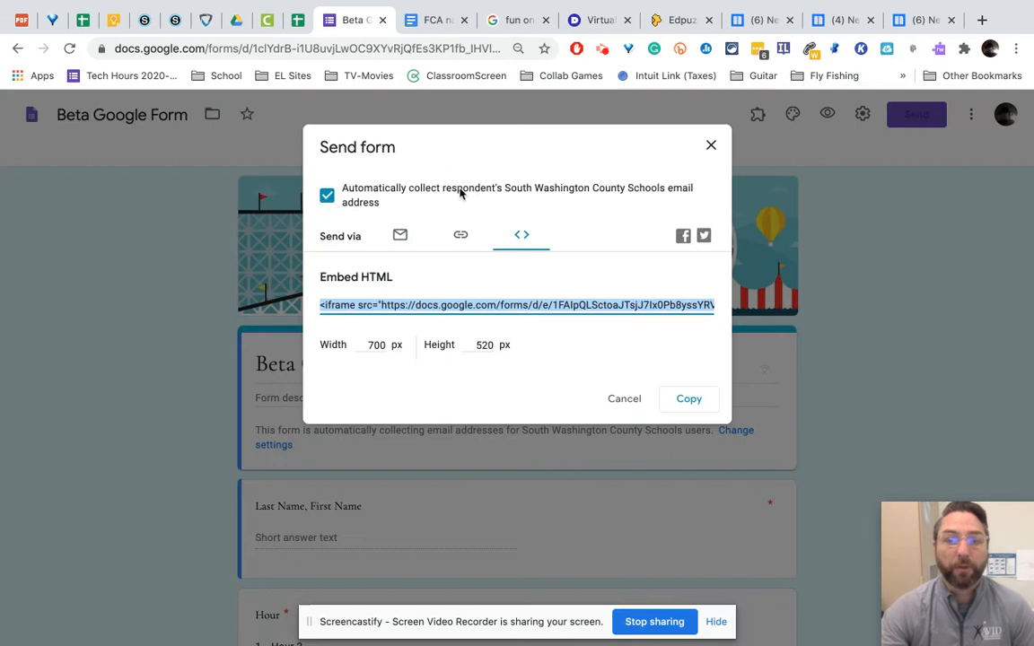
# Copy the Beta Google Form's embed HTML code from its sending options, keeping the default width and height
pyautogui.click(711, 145)
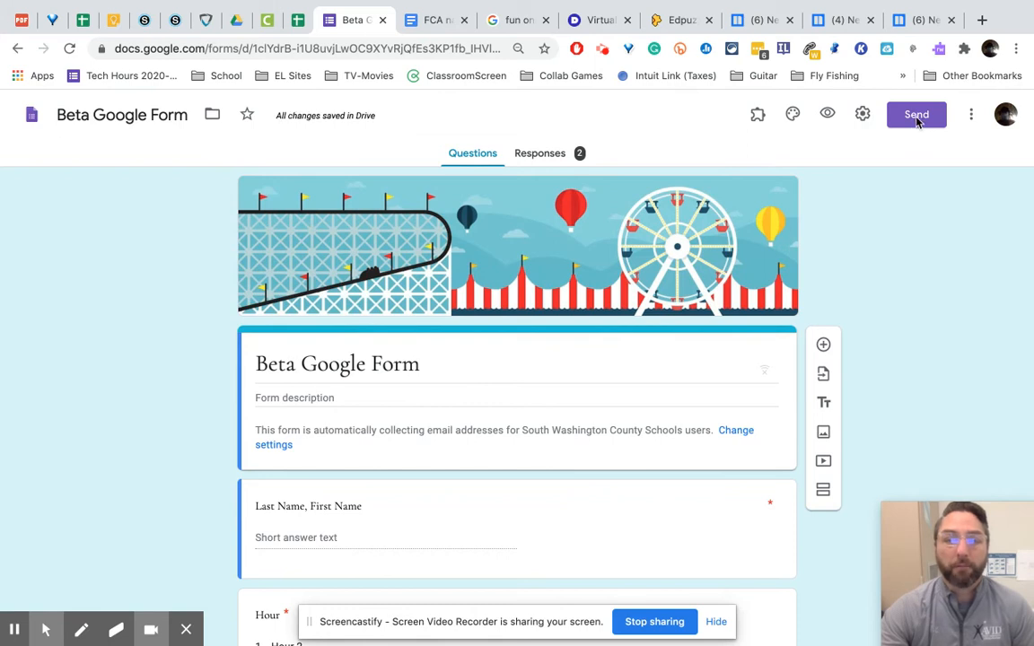
pyautogui.click(917, 119)
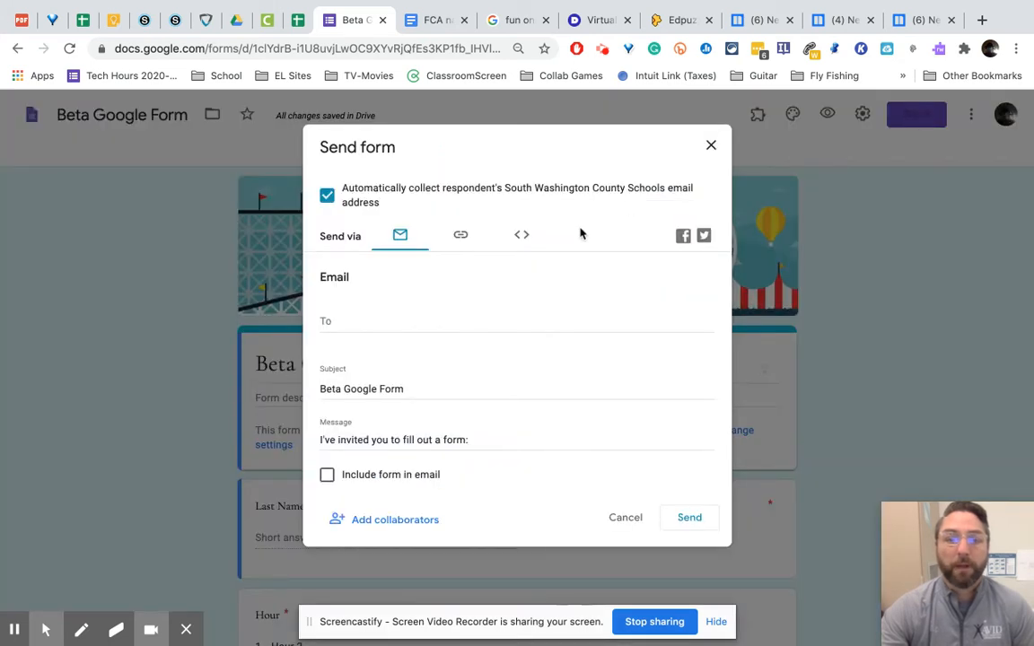
pyautogui.click(522, 237)
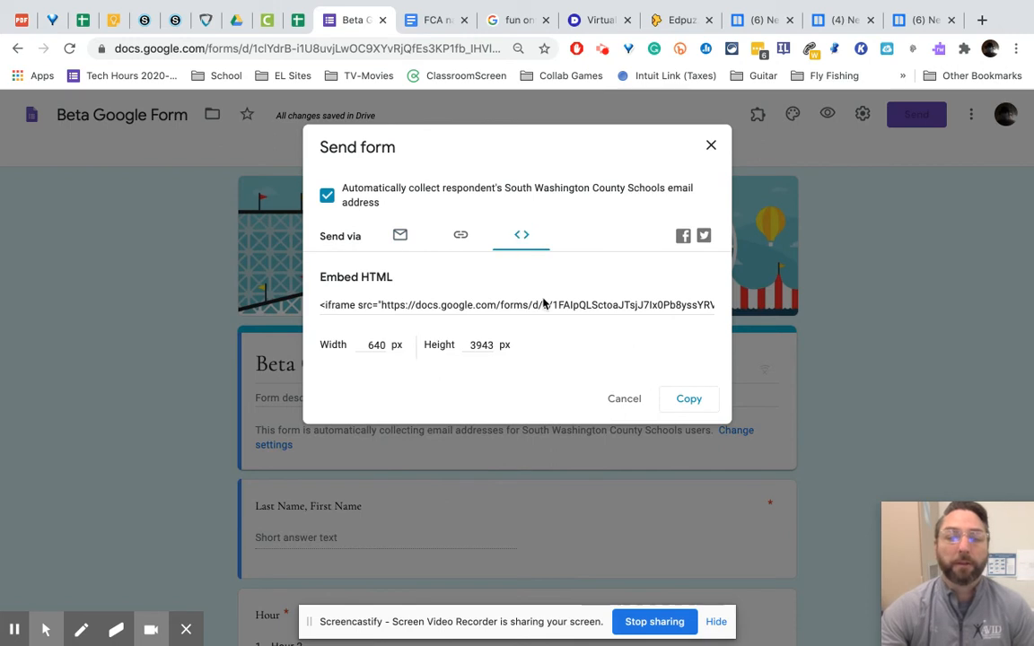
pyautogui.click(641, 305)
pyautogui.click(689, 399)
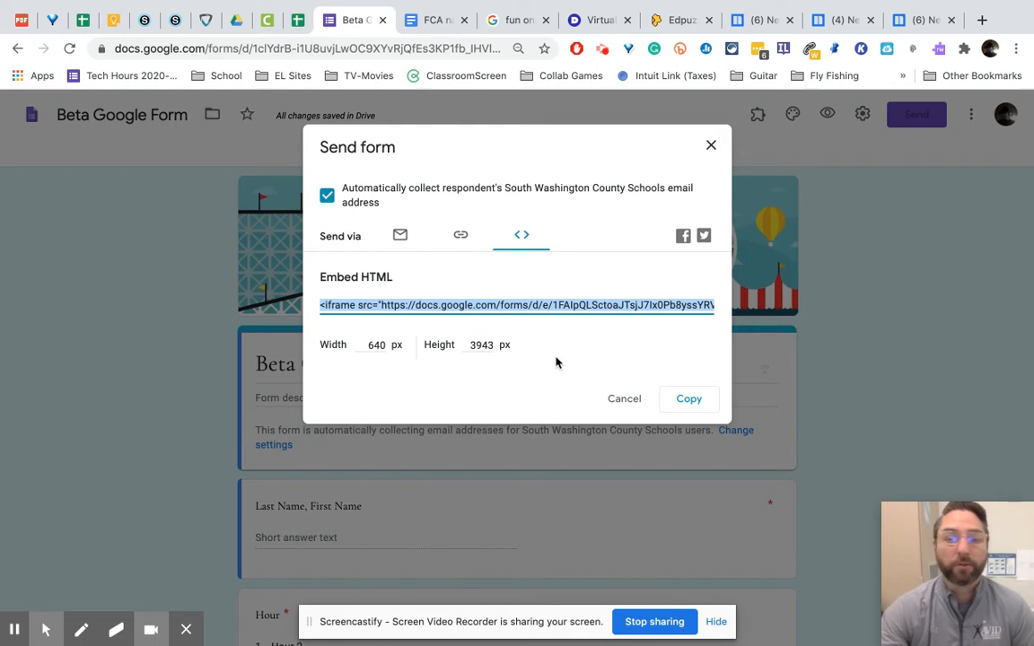
pyautogui.click(622, 400)
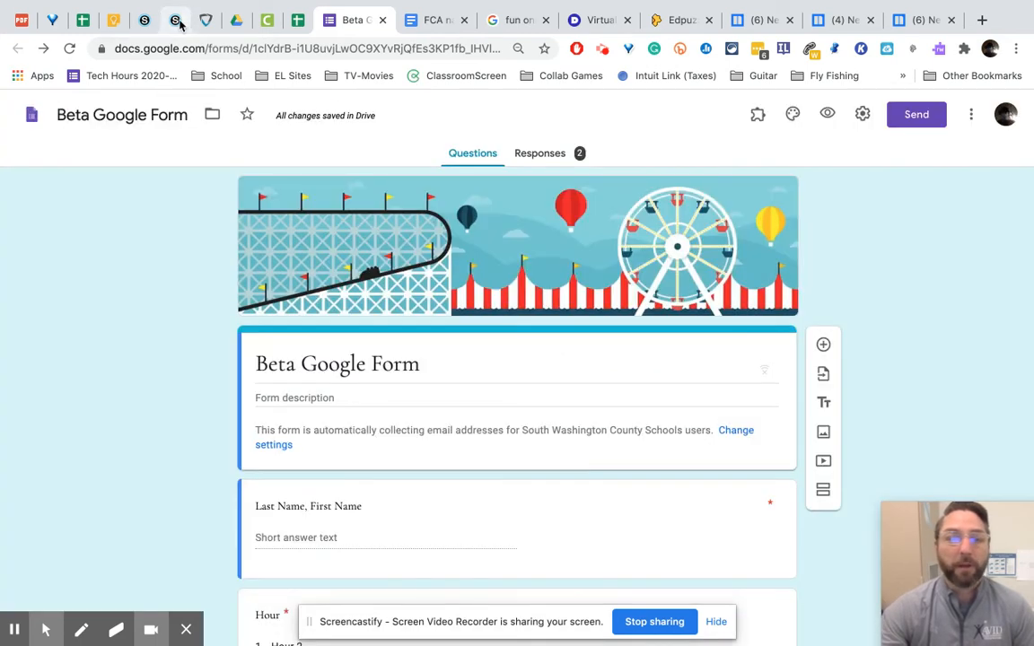
# Switch to the Schoology course and start a new assignment named "delete" below the Week 1 folder
pyautogui.click(176, 21)
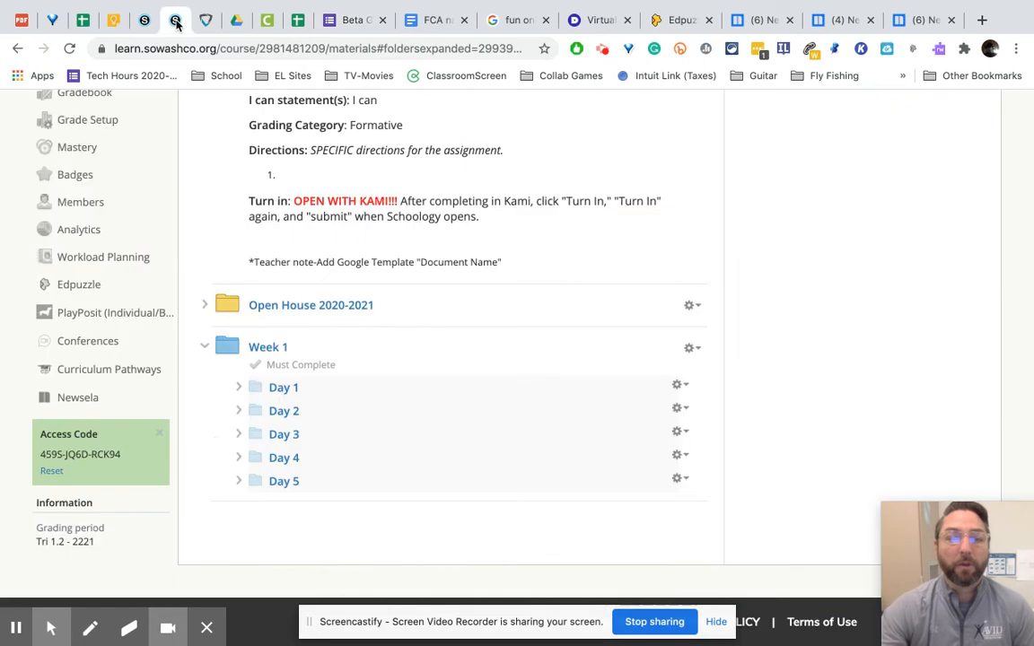
pyautogui.click(284, 506)
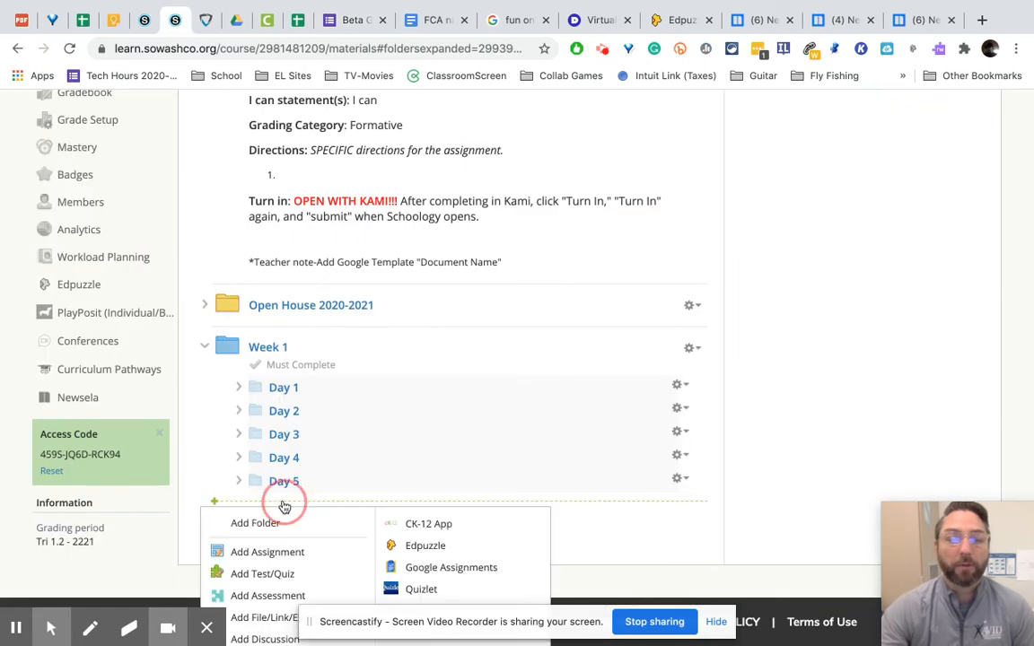
pyautogui.click(288, 554)
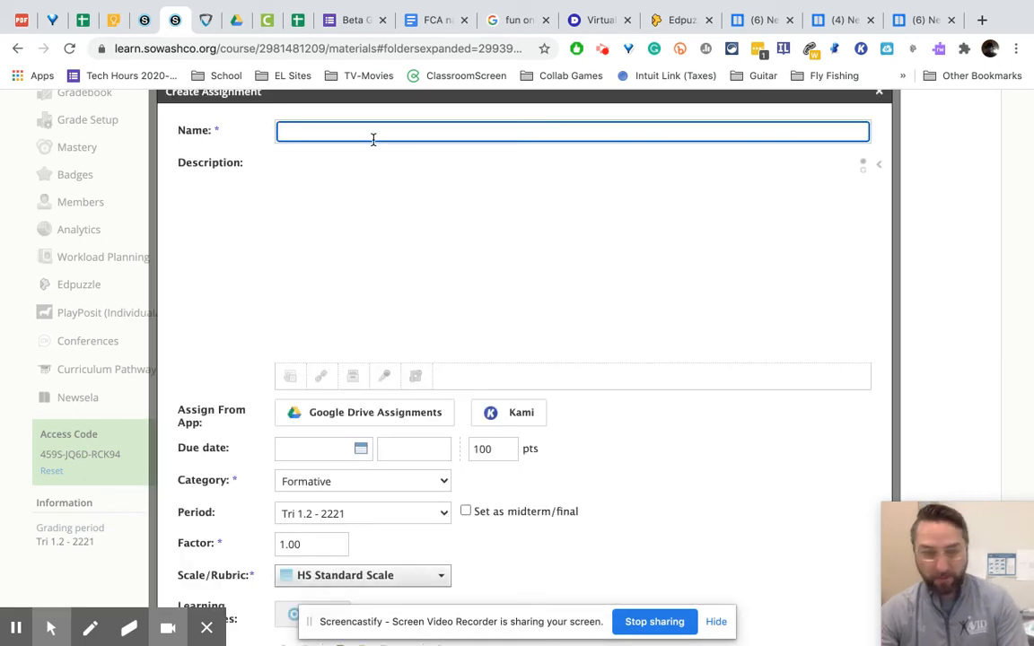
pyautogui.write('del')
pyautogui.click(330, 132)
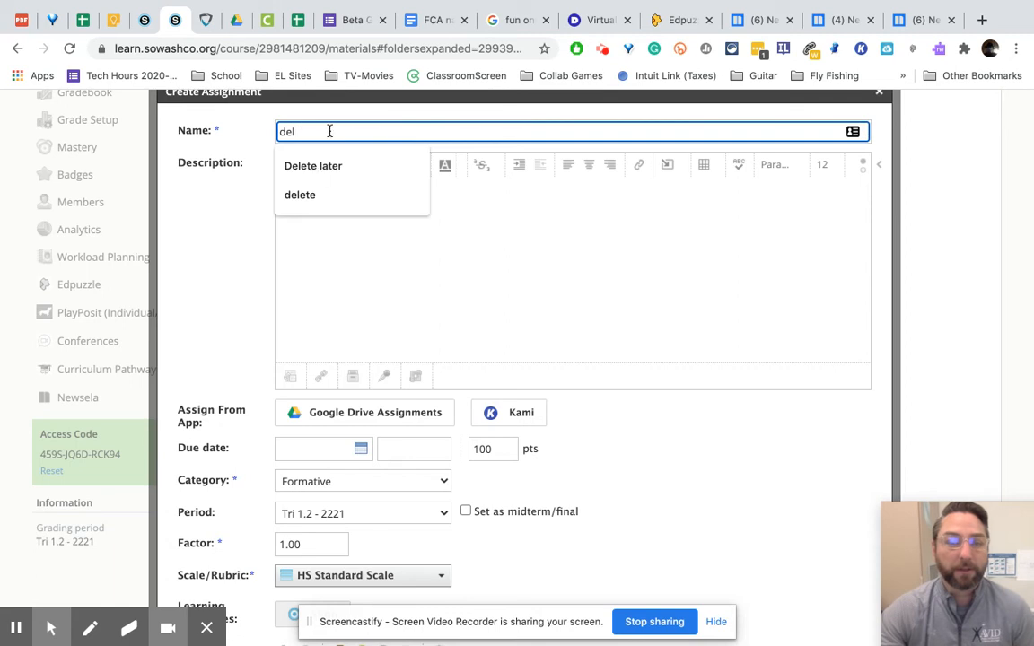
pyautogui.click(300, 204)
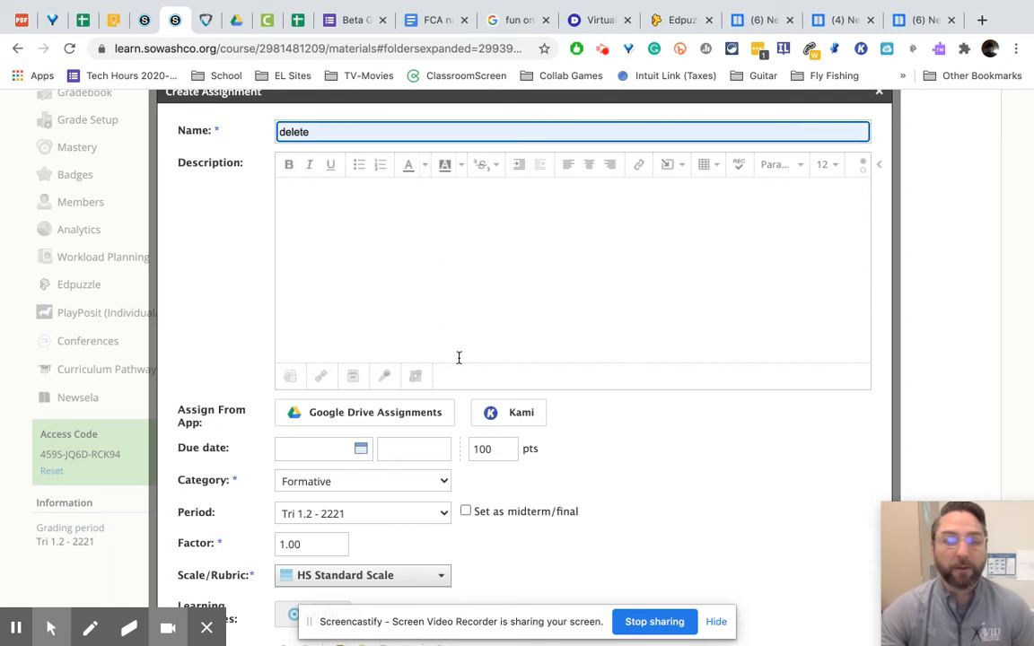
# Switch the assignment description to HTML editing and paste the form's iframe embed code into it
pyautogui.scroll(-2, 634, 473)
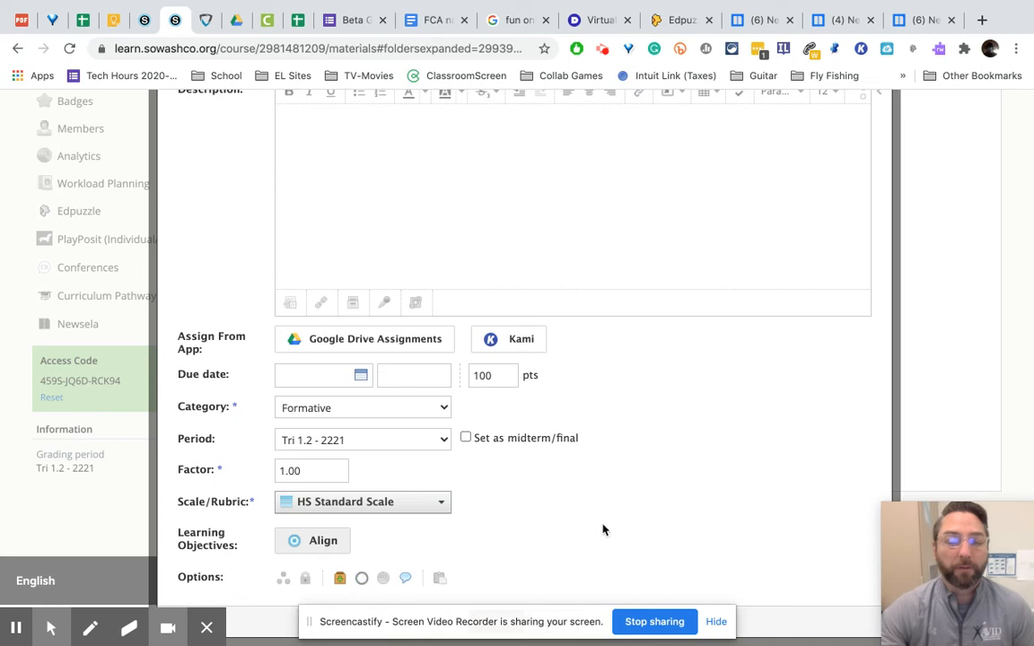
pyautogui.scroll(3, 604, 528)
pyautogui.scroll(-2, 588, 487)
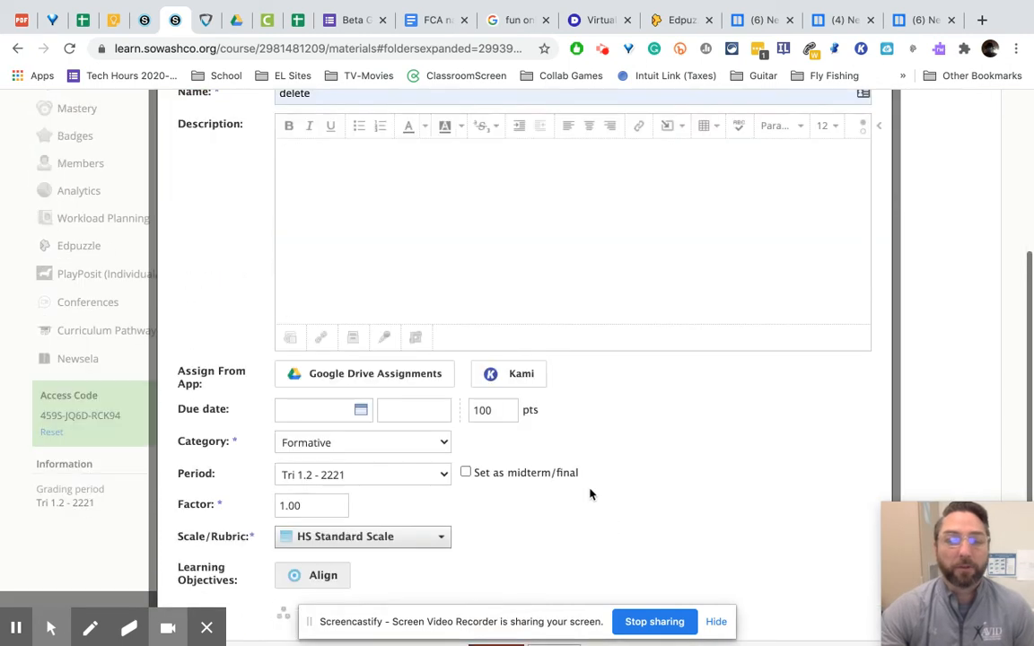
pyautogui.scroll(1, 591, 491)
pyautogui.scroll(-1, 592, 492)
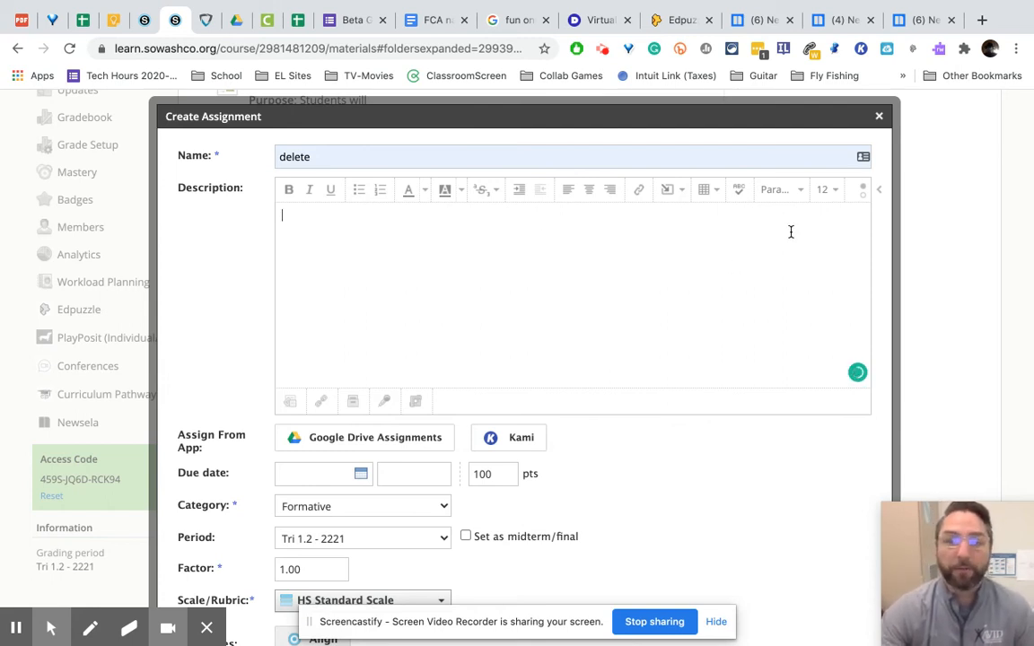
pyautogui.click(863, 193)
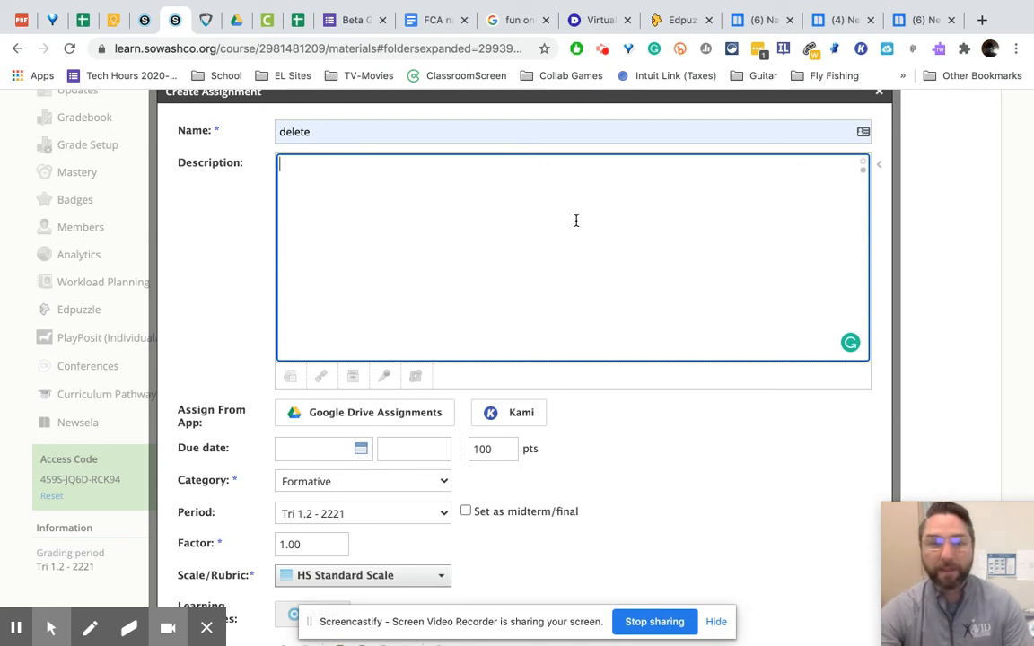
pyautogui.hotkey('ctrl', 'v')
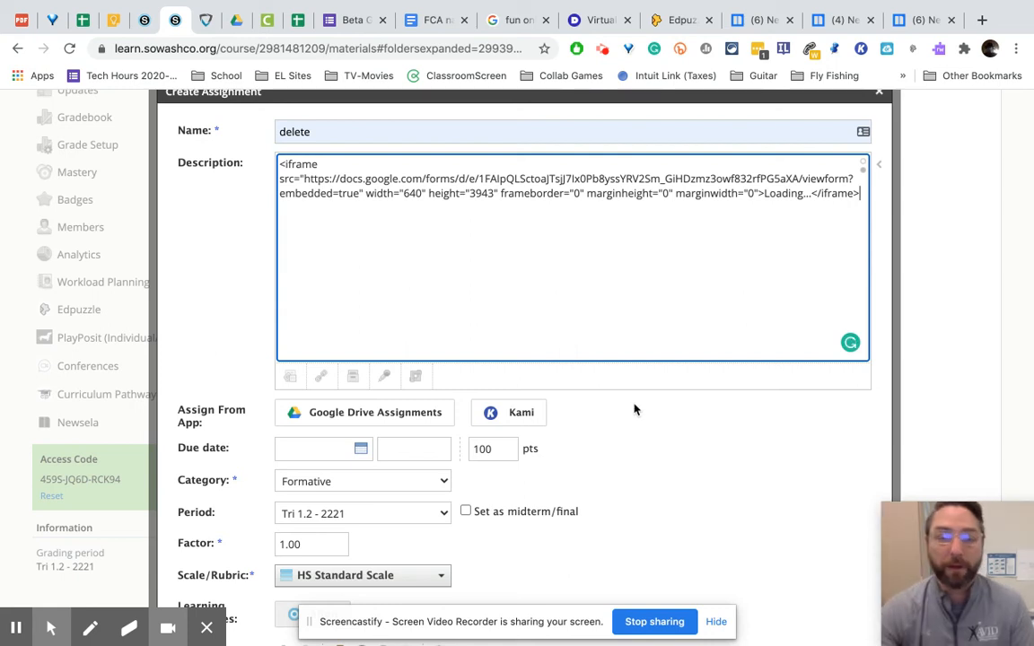
# Return the description to the visual view and create the assignment
pyautogui.scroll(-2, 685, 434)
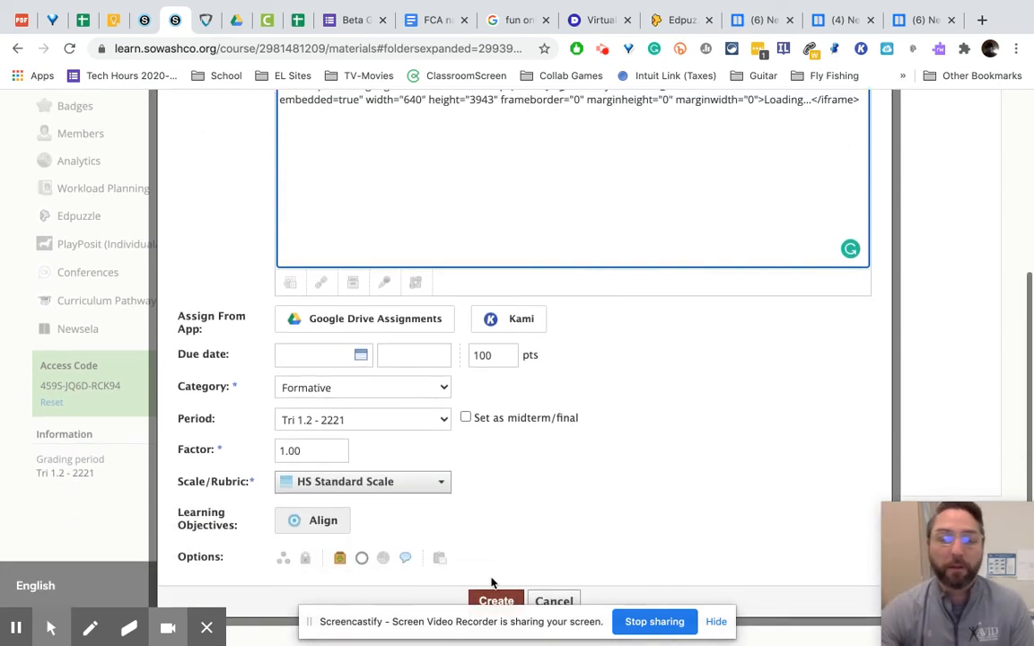
pyautogui.scroll(1, 579, 421)
pyautogui.scroll(5, 584, 408)
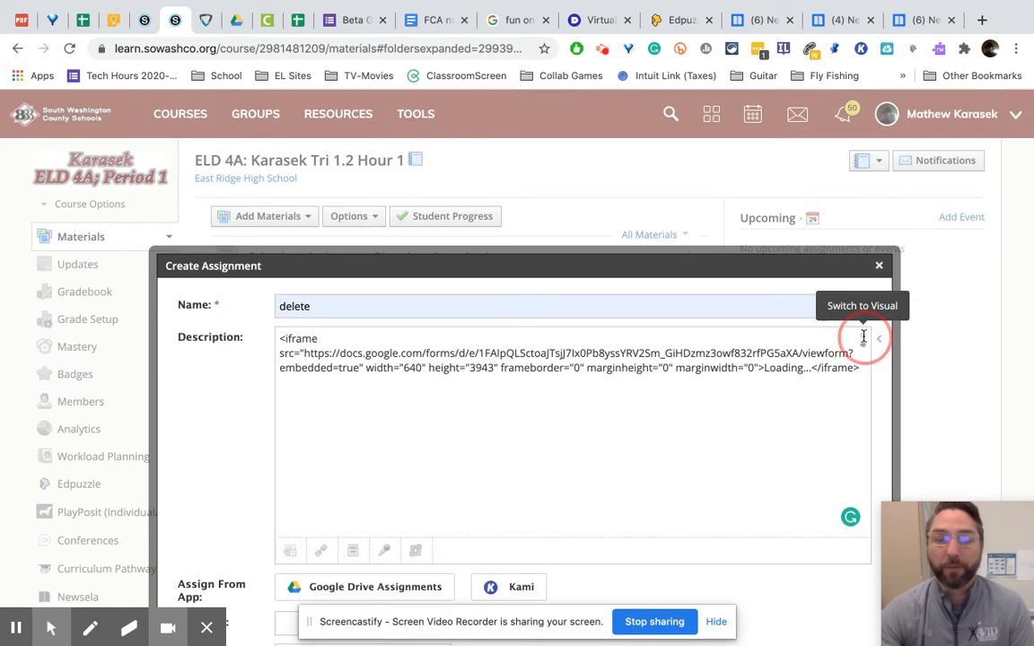
pyautogui.click(864, 342)
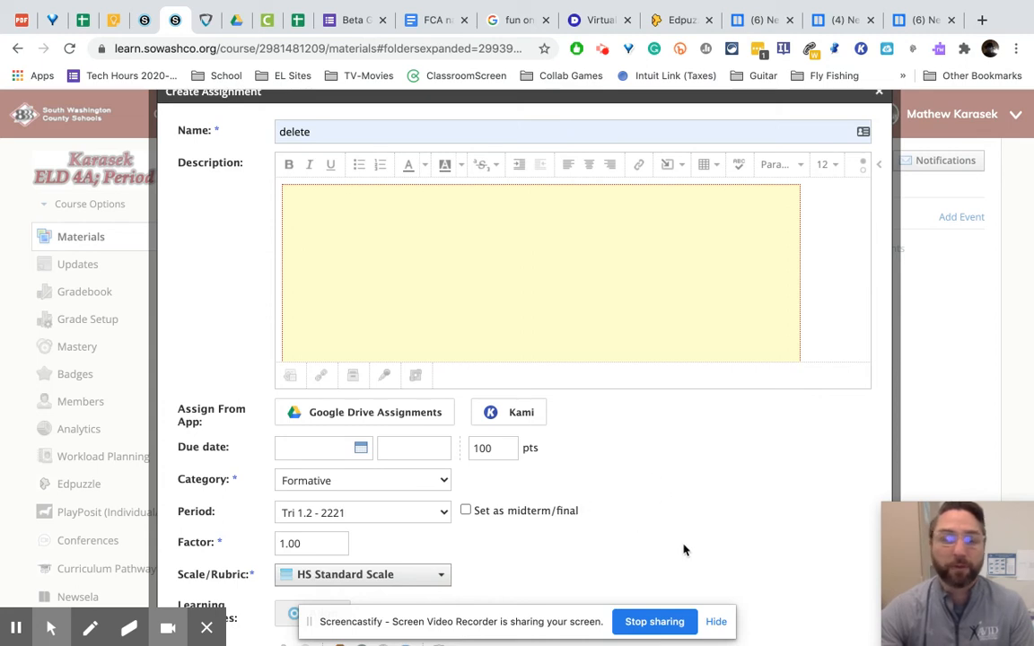
pyautogui.scroll(-5, 613, 501)
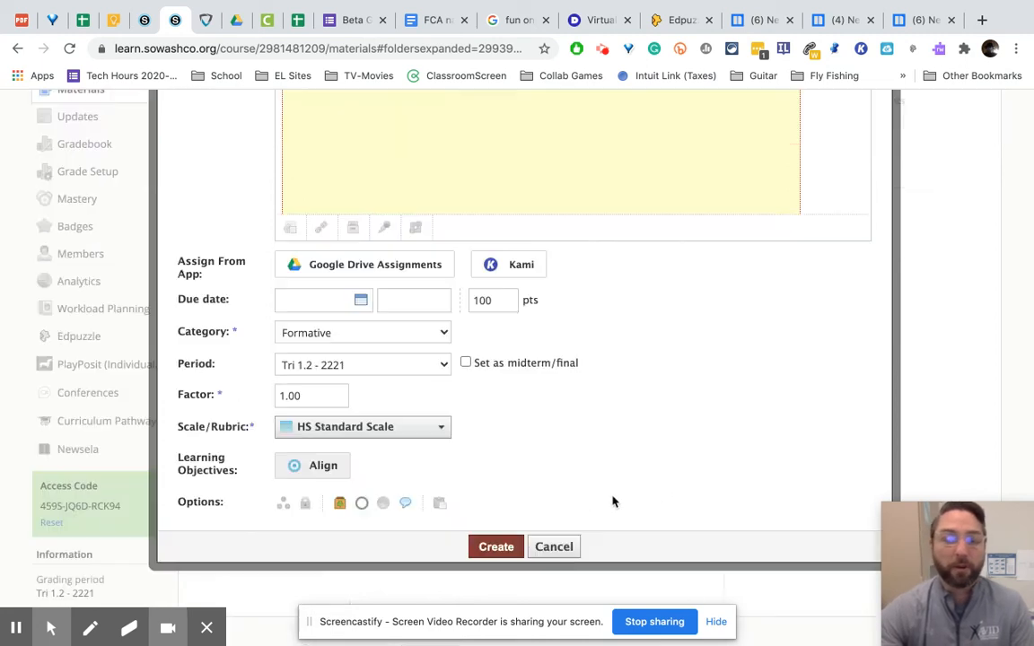
pyautogui.click(500, 429)
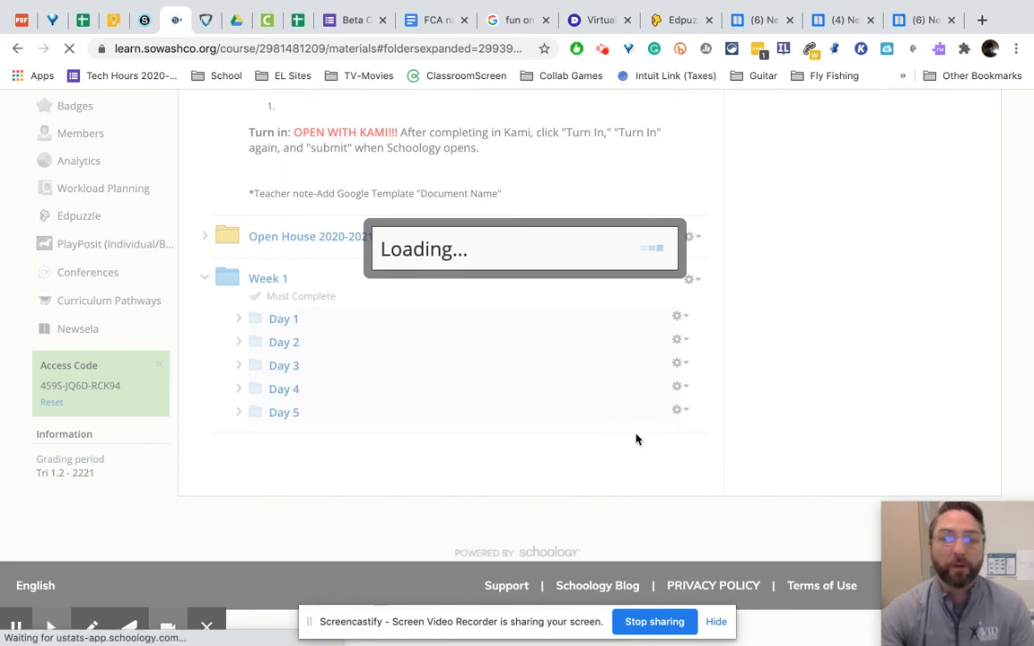
# Open the "delete" assignment and look through the embedded form from its heading to the Submit button
pyautogui.scroll(-3, 512, 454)
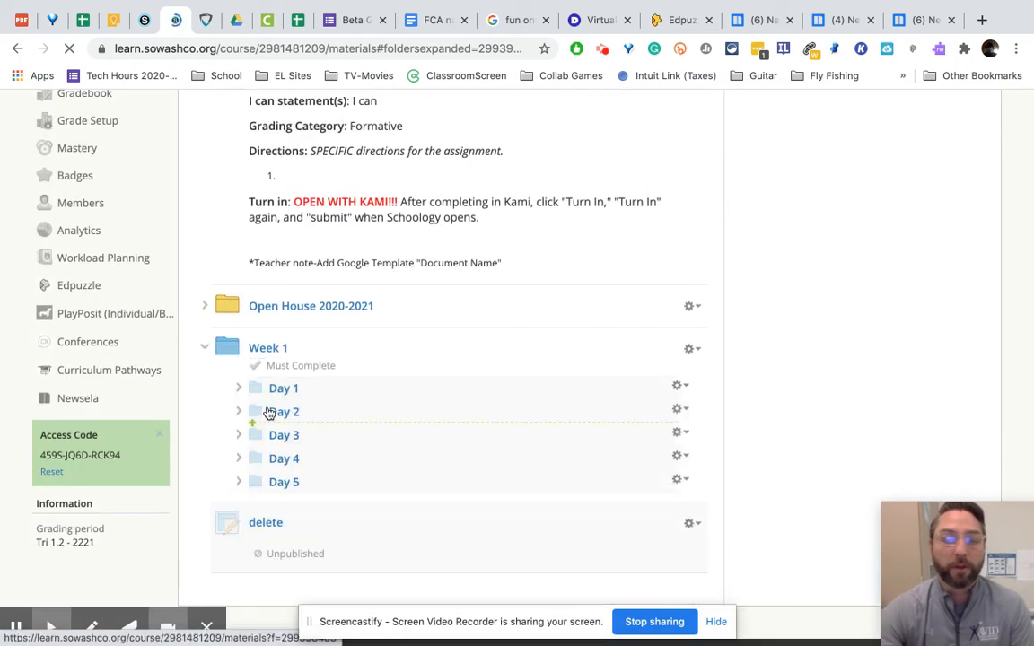
pyautogui.click(266, 524)
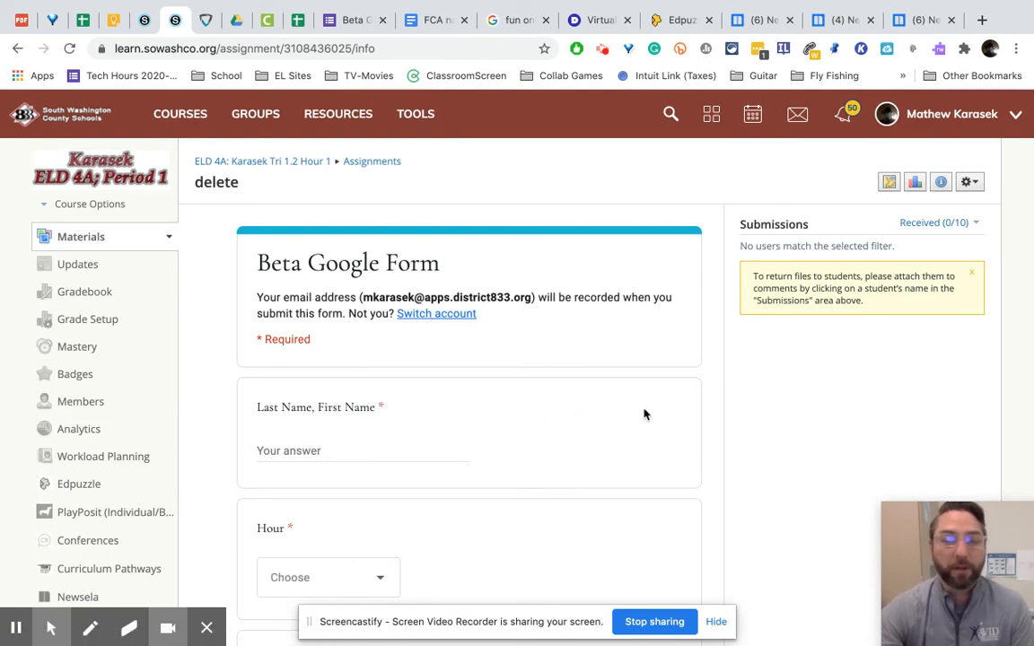
pyautogui.scroll(-3, 643, 414)
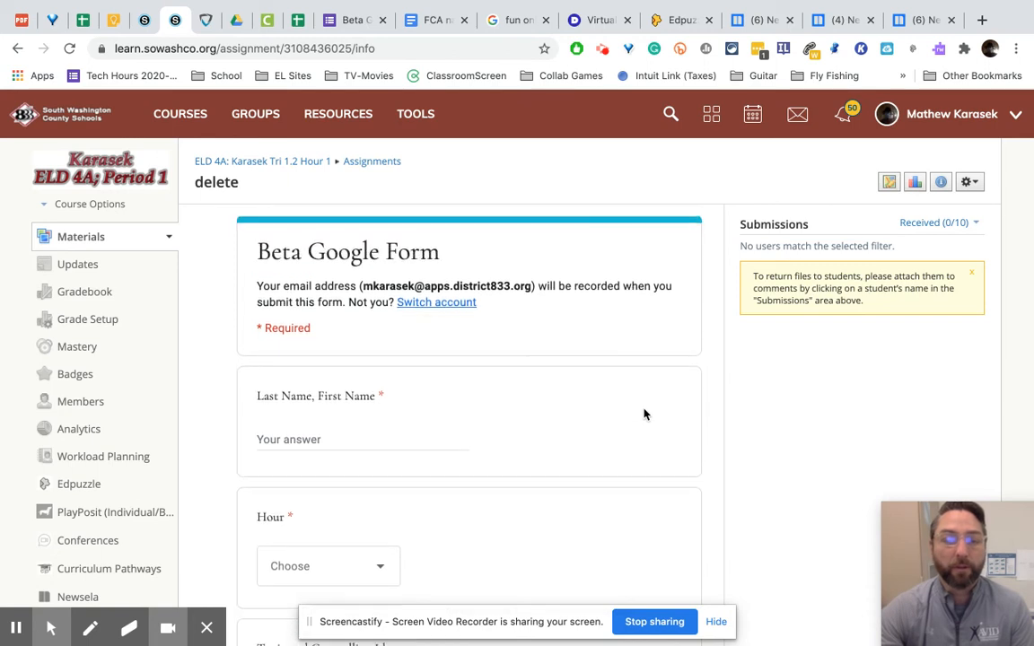
pyautogui.scroll(-10, 643, 414)
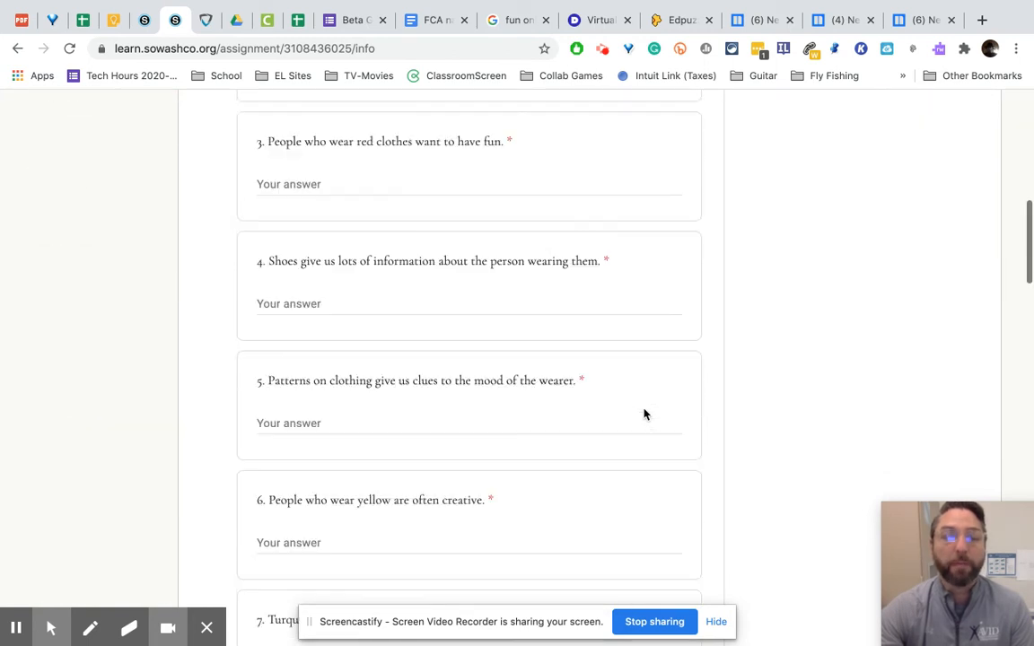
pyautogui.scroll(-15, 644, 413)
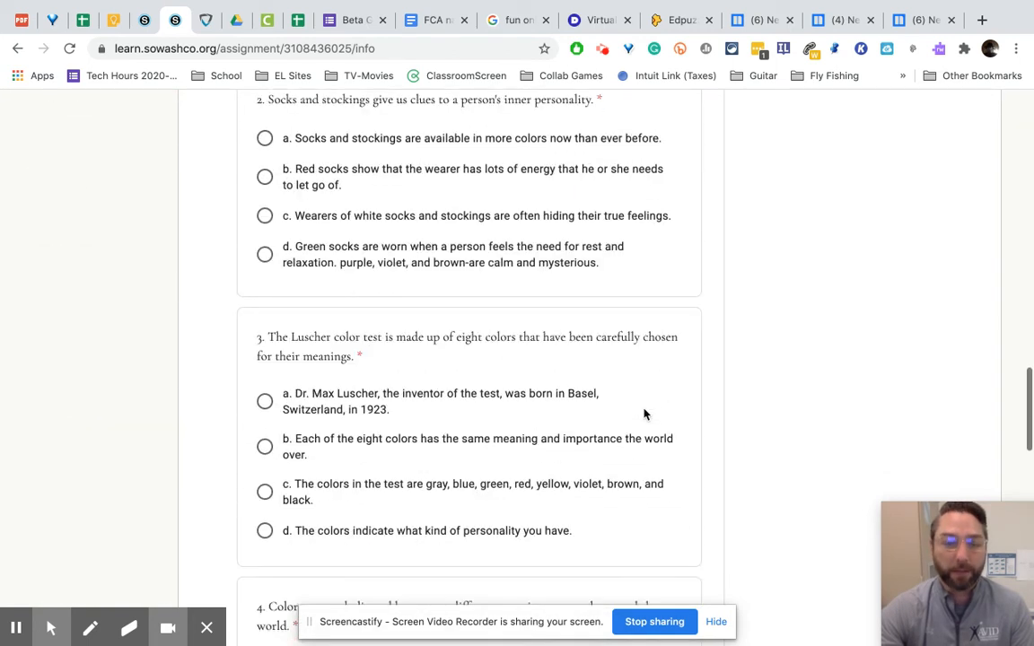
pyautogui.scroll(-8, 643, 414)
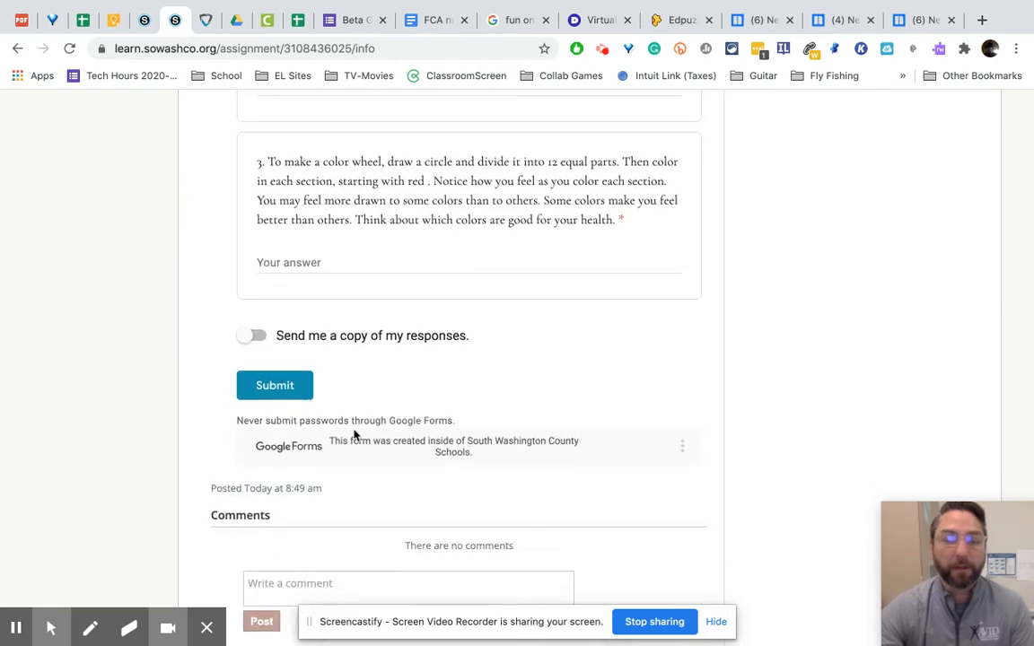
pyautogui.scroll(10, 844, 377)
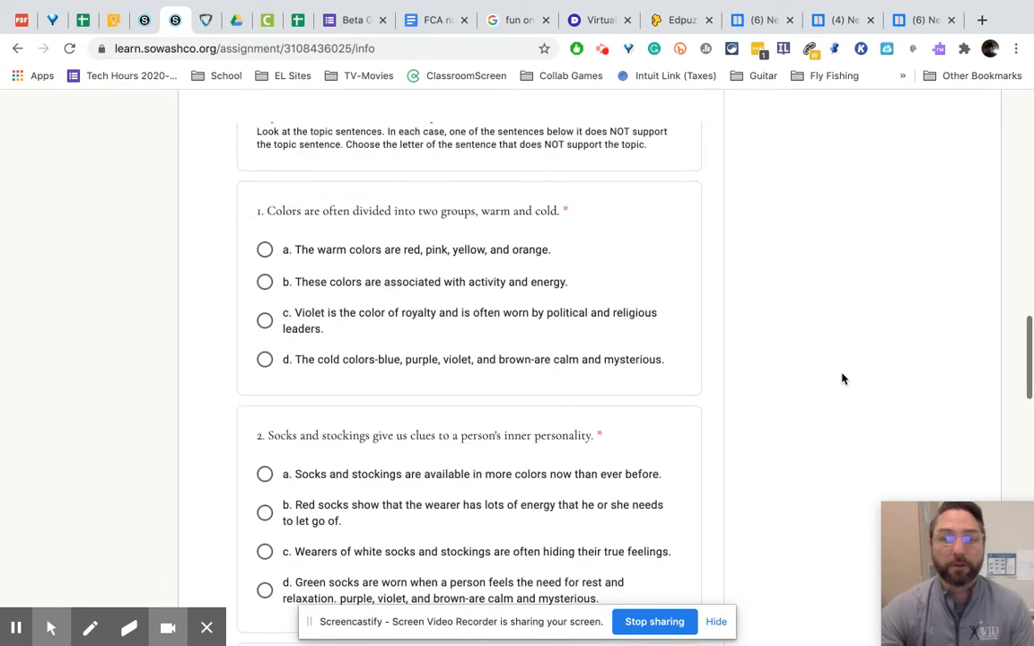
pyautogui.scroll(10, 842, 379)
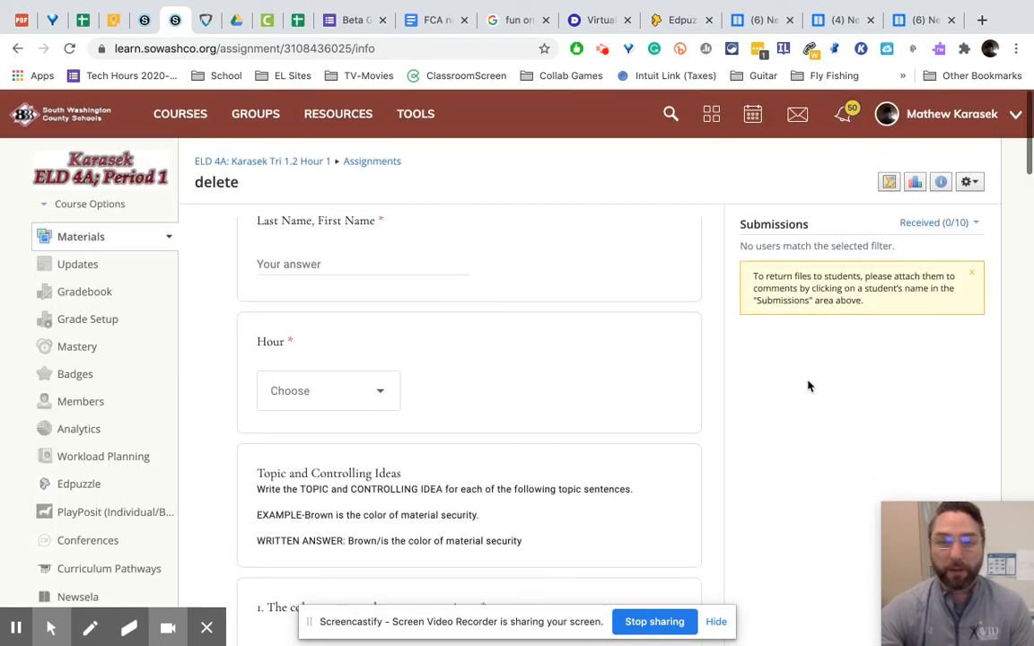
# Open the "delete" assignment for editing and toggle its submissions option between enabled and disabled
pyautogui.click(970, 184)
pyautogui.click(891, 208)
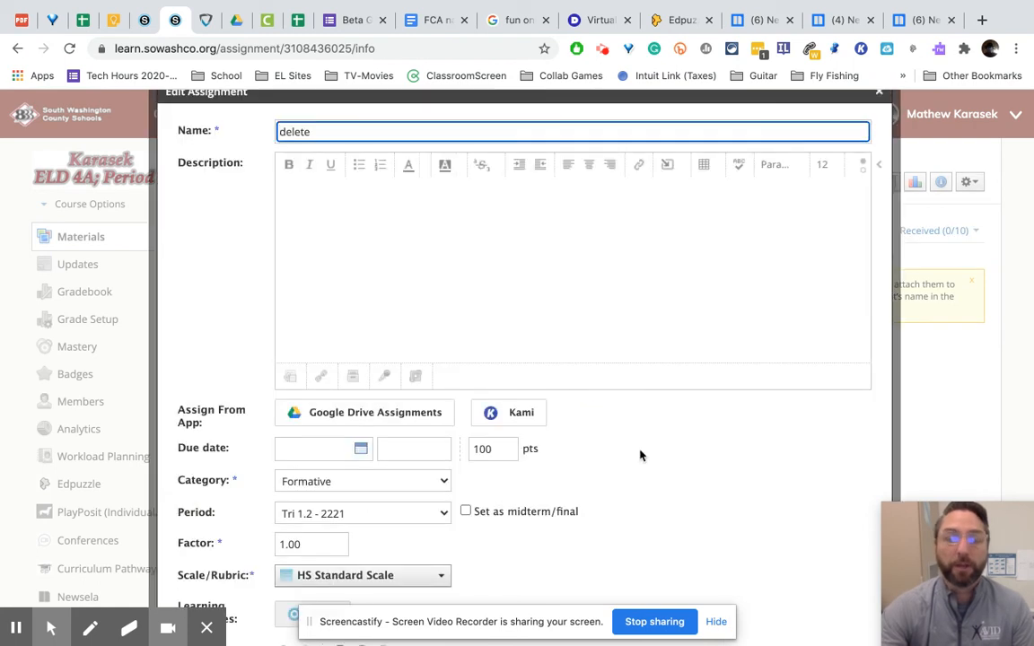
pyautogui.scroll(-2, 640, 456)
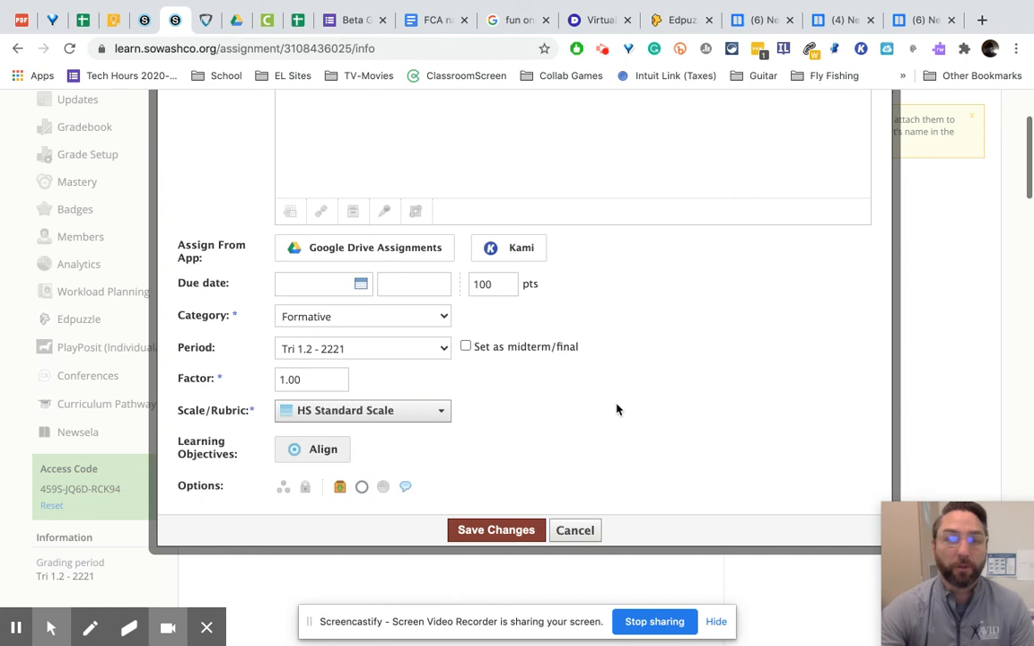
pyautogui.click(340, 489)
pyautogui.scroll(-5, 539, 503)
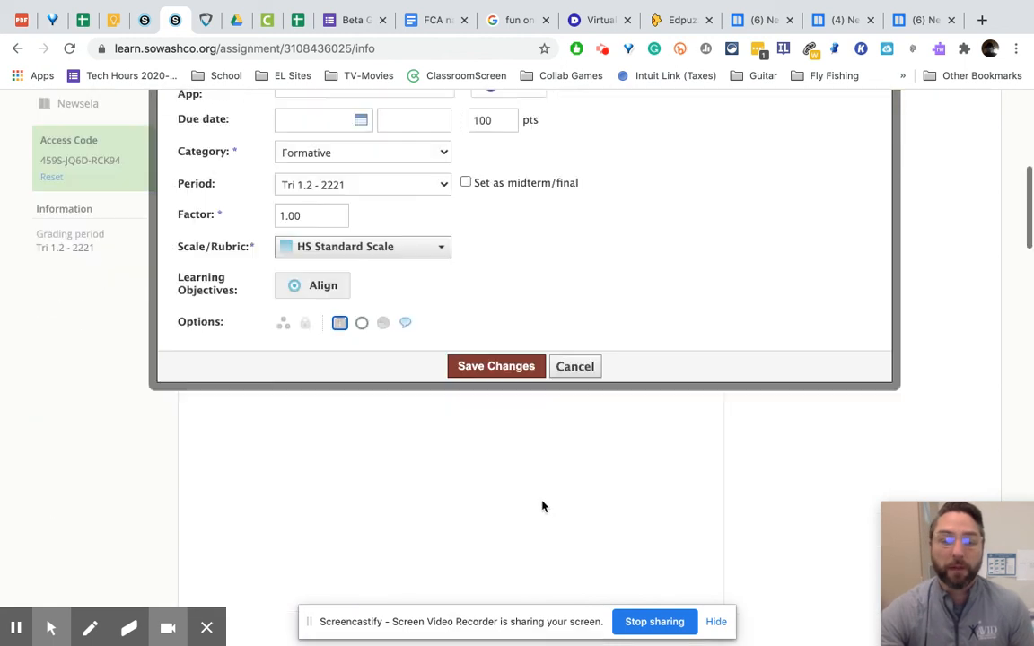
pyautogui.scroll(3, 480, 467)
pyautogui.click(340, 317)
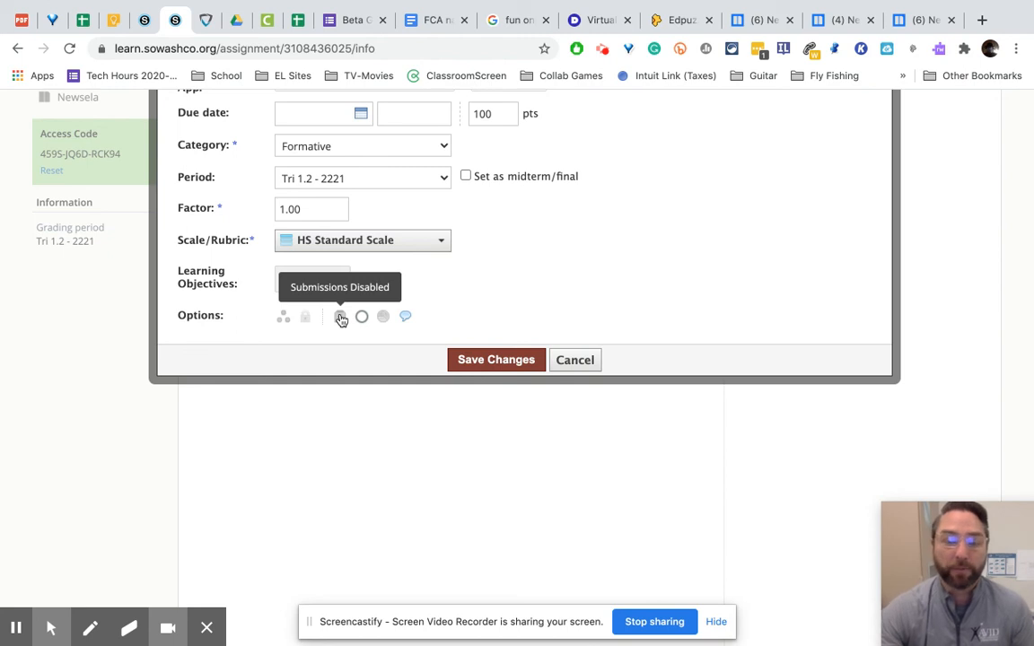
pyautogui.click(342, 320)
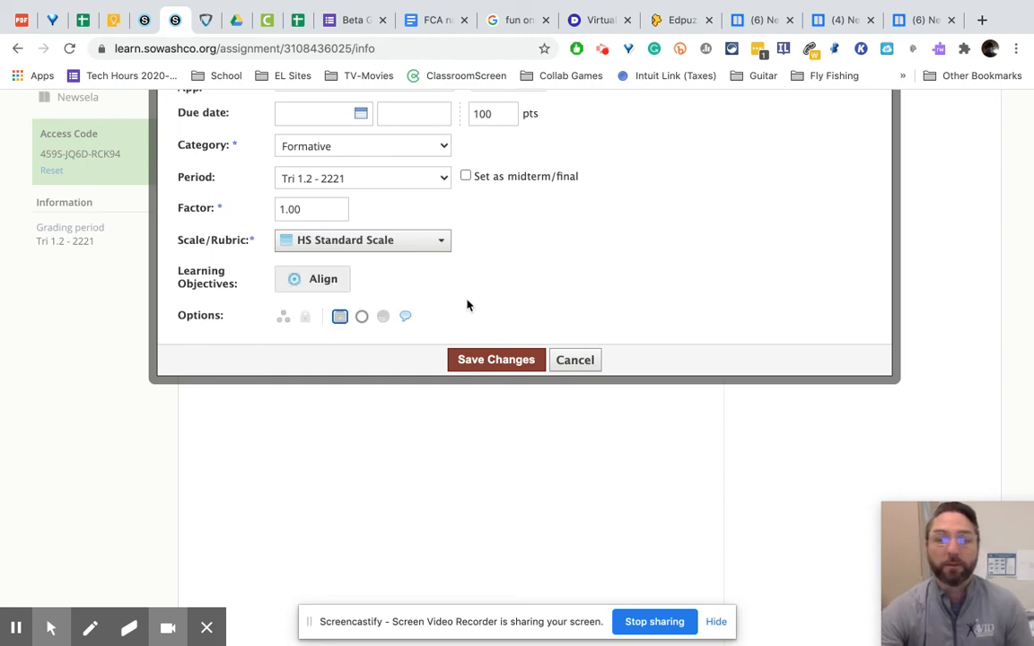
pyautogui.scroll(1, 404, 233)
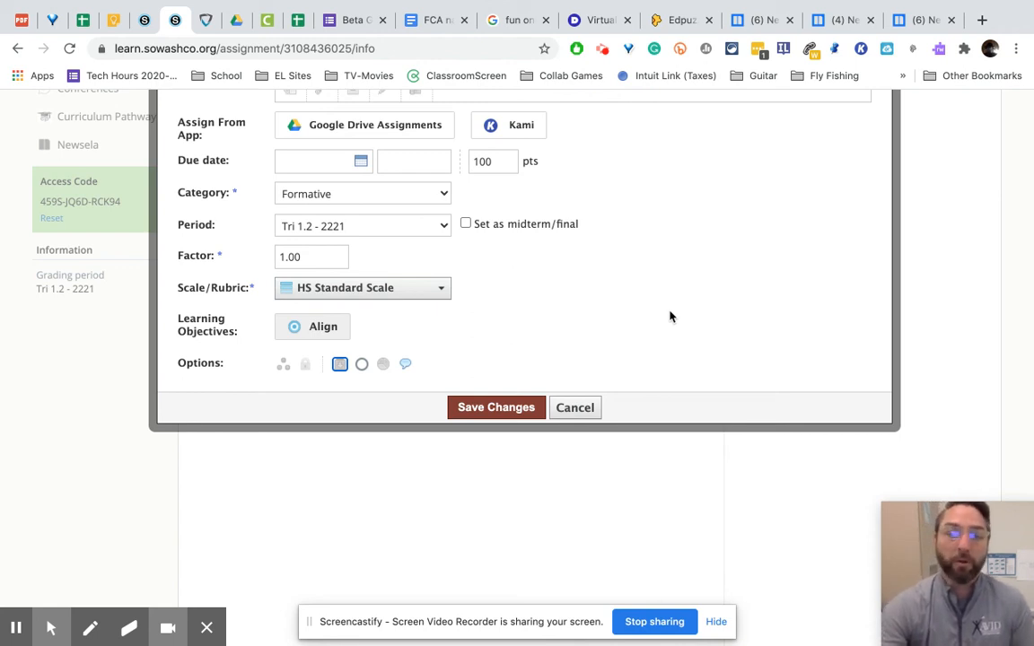
pyautogui.click(339, 365)
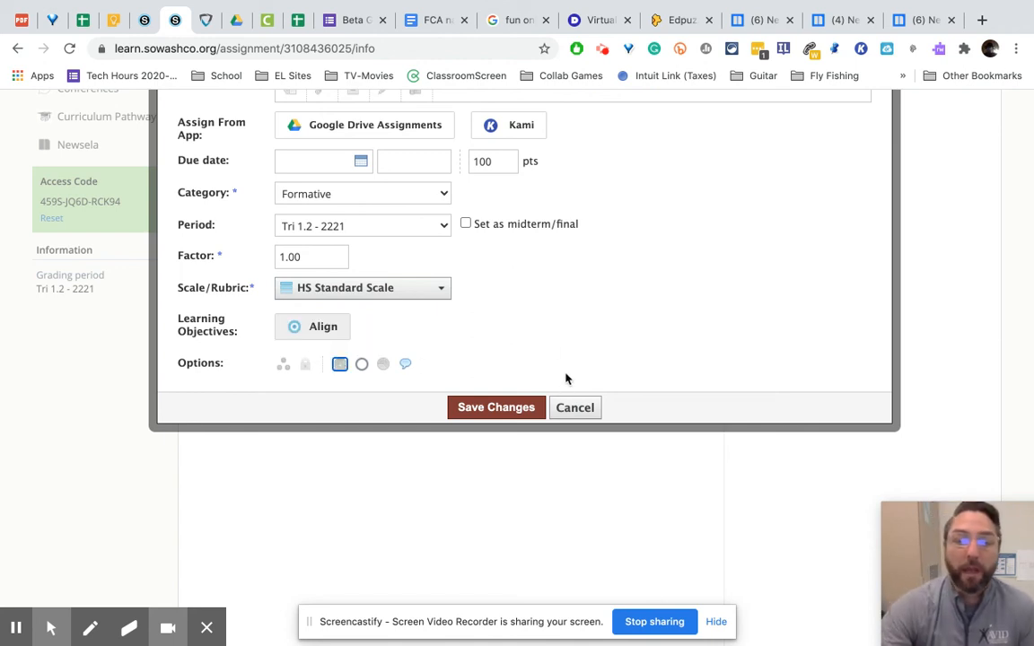
pyautogui.scroll(1, 664, 349)
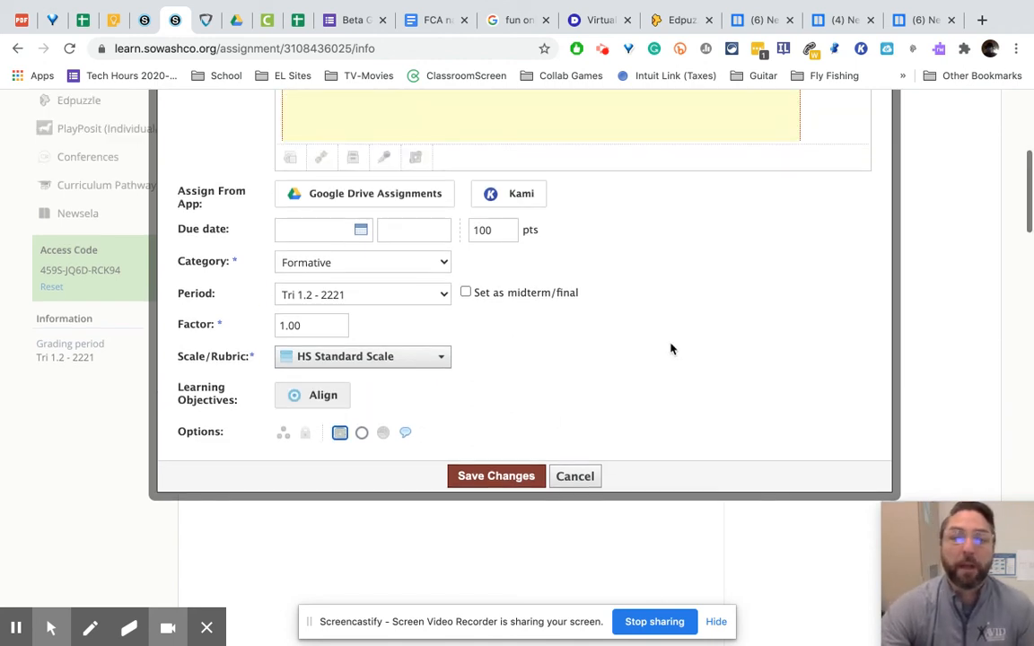